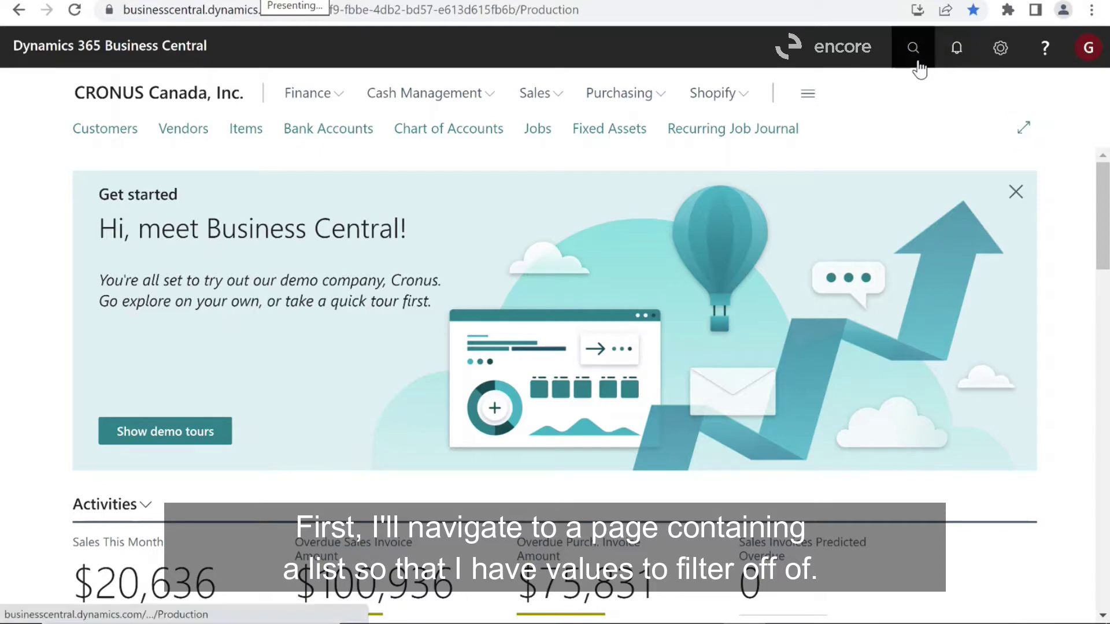
Step: Find 'gen led entr' in Tell Me, open General Ledger Entries, and hide the Views pane
click(918, 63)
text(gen)
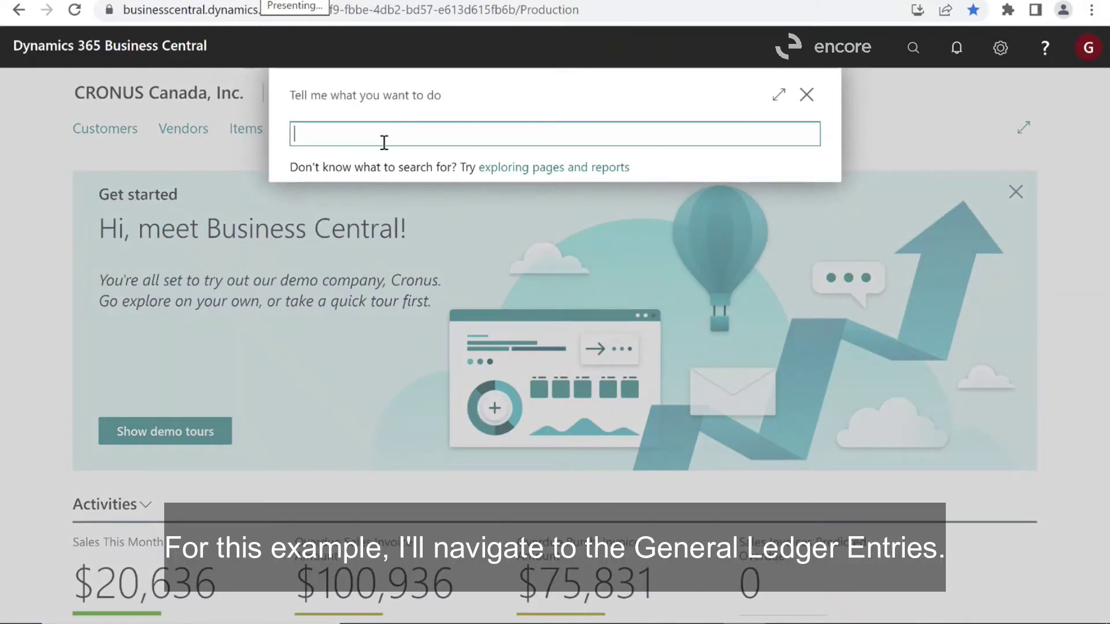
text( led entr)
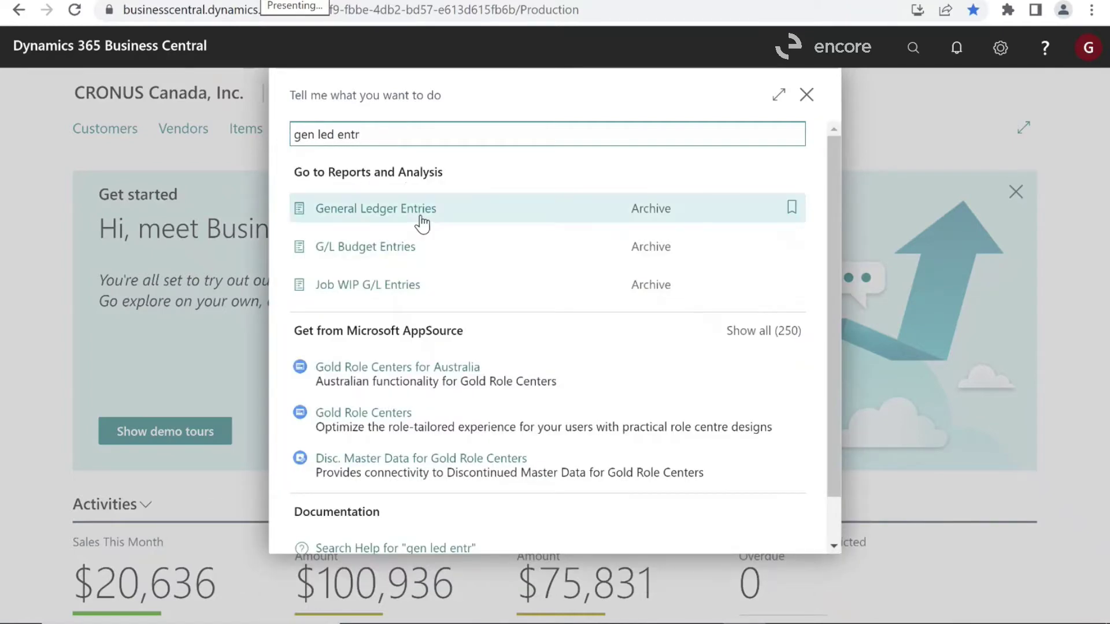
click(420, 215)
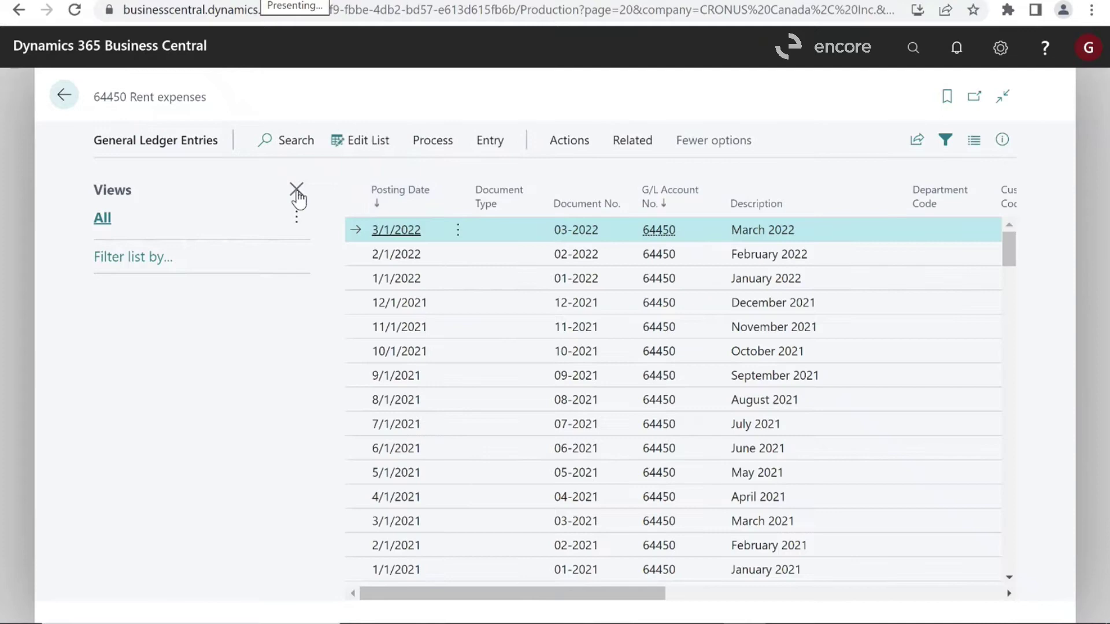
click(297, 191)
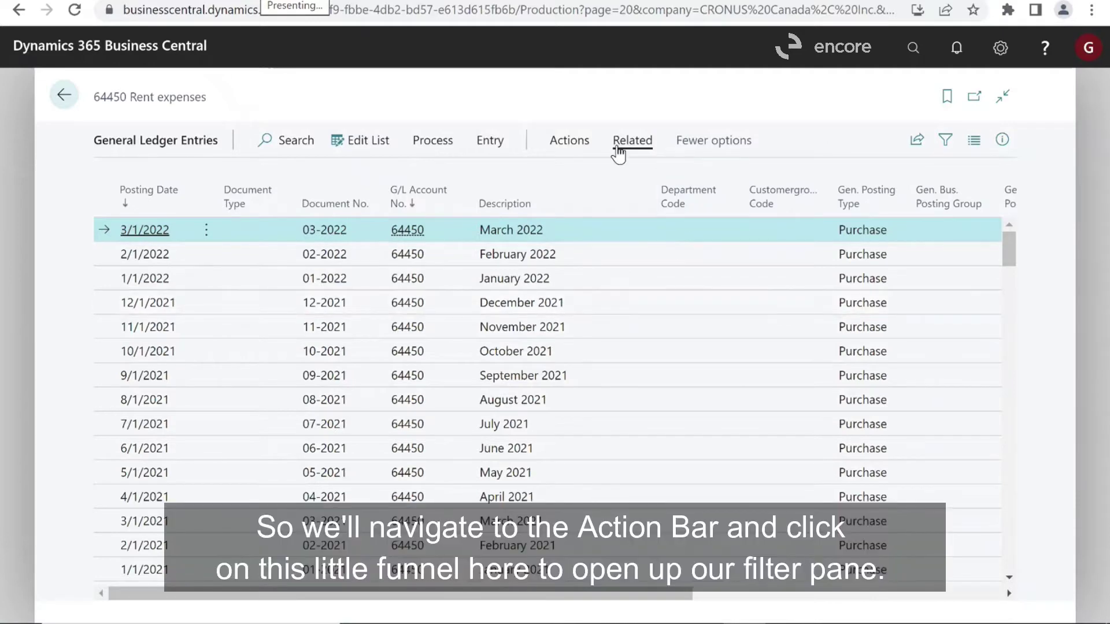
Step: Show the filter pane on the General Ledger Entries list and start a new filter field
click(949, 149)
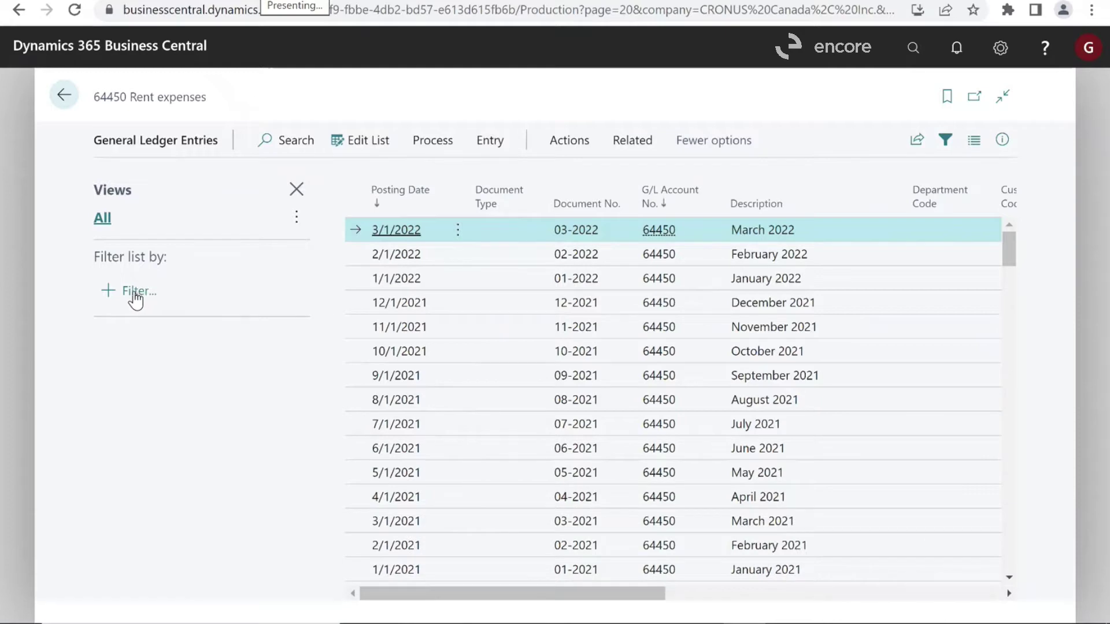
click(135, 295)
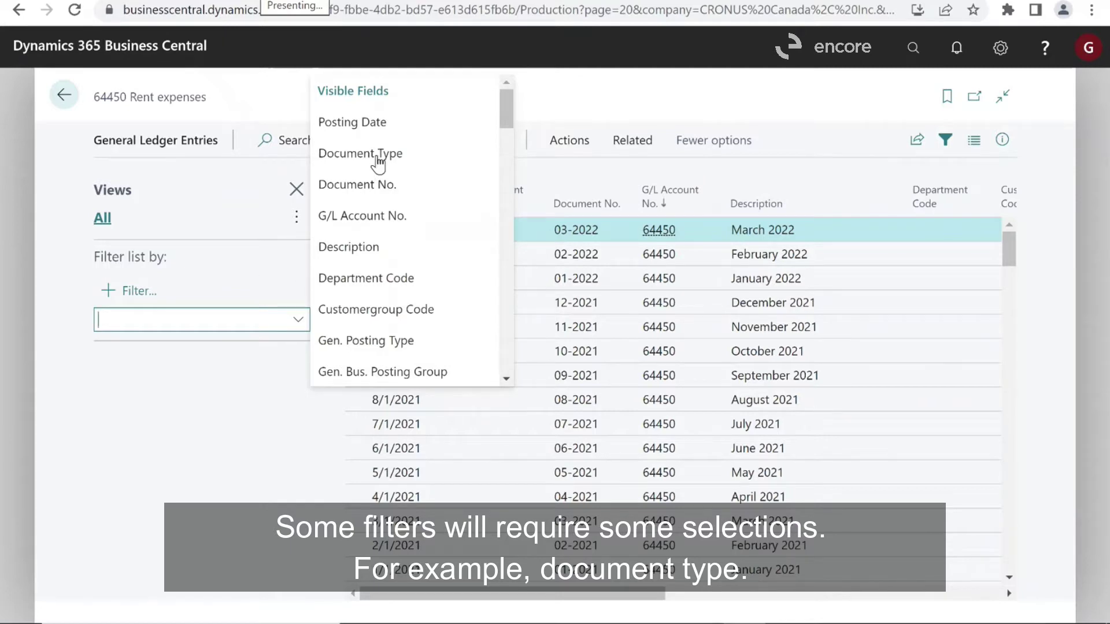
Step: Set the Document Type filter to Payment|Invoice
click(344, 154)
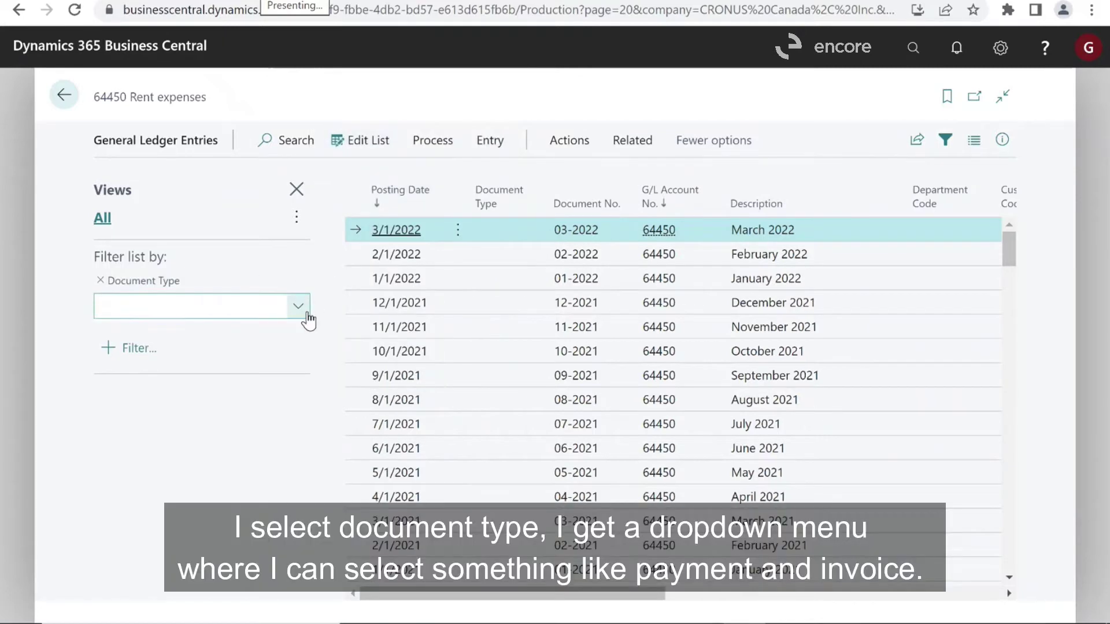
click(299, 313)
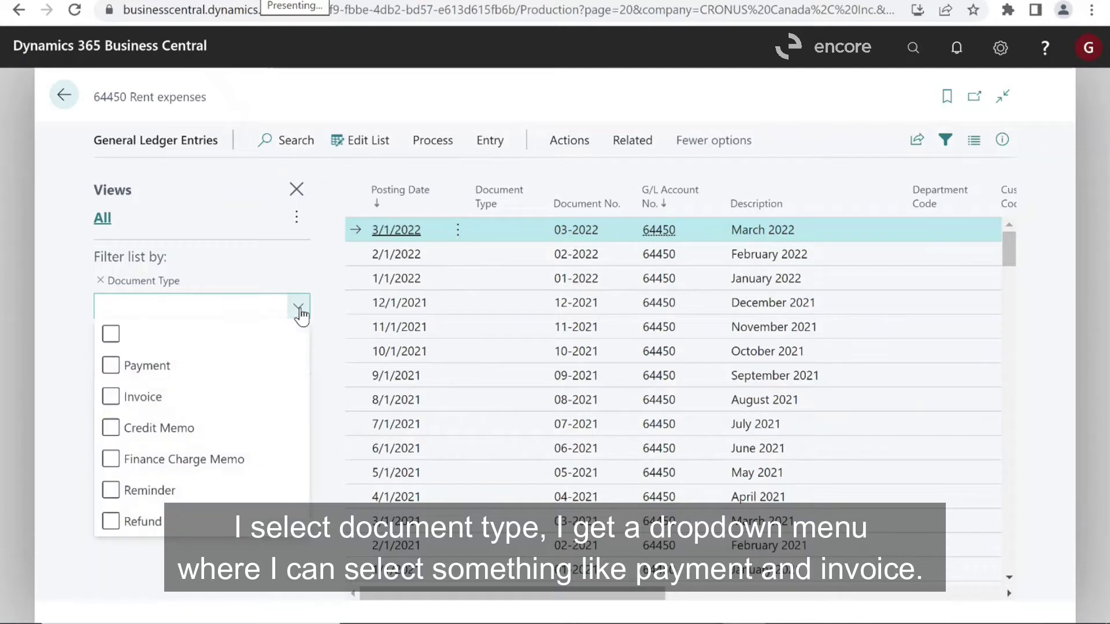
click(155, 379)
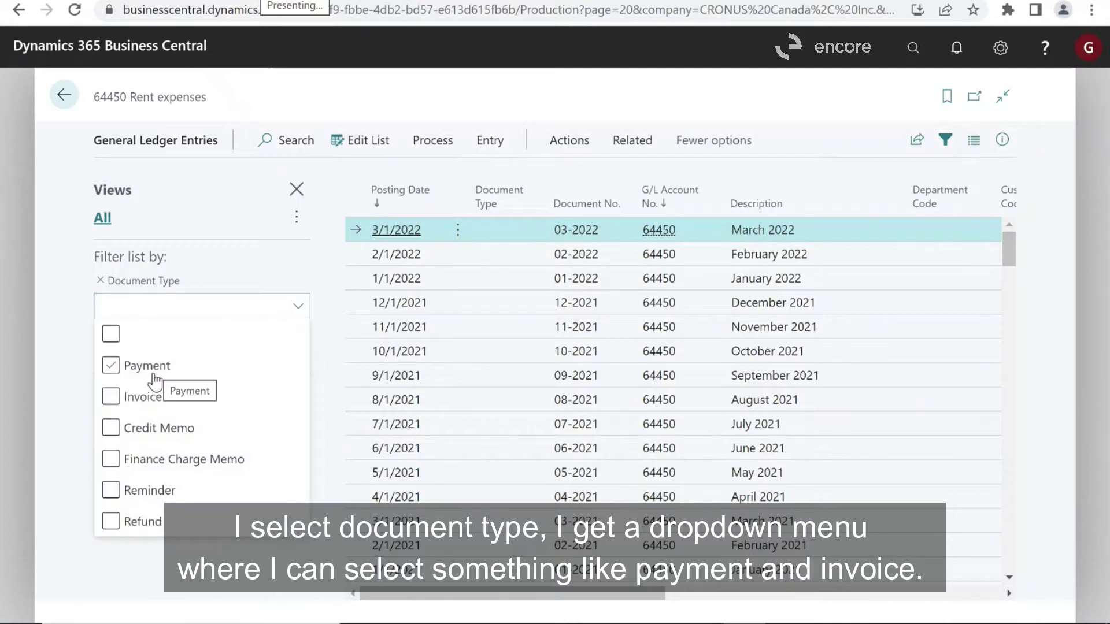
click(112, 367)
click(111, 398)
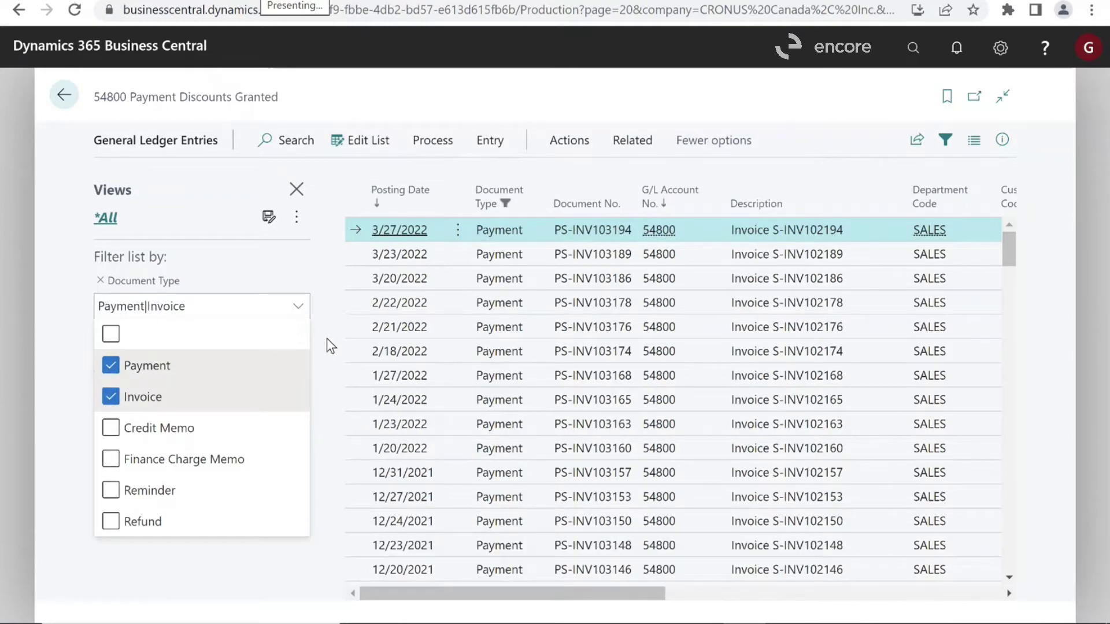
click(331, 345)
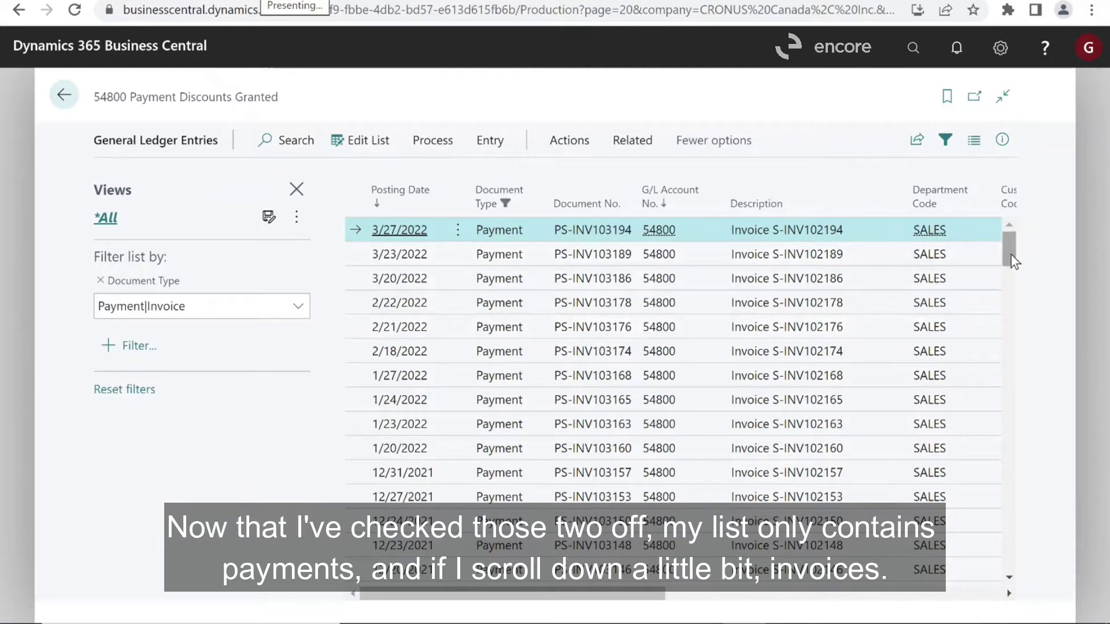
drag(1010, 256, 1006, 414)
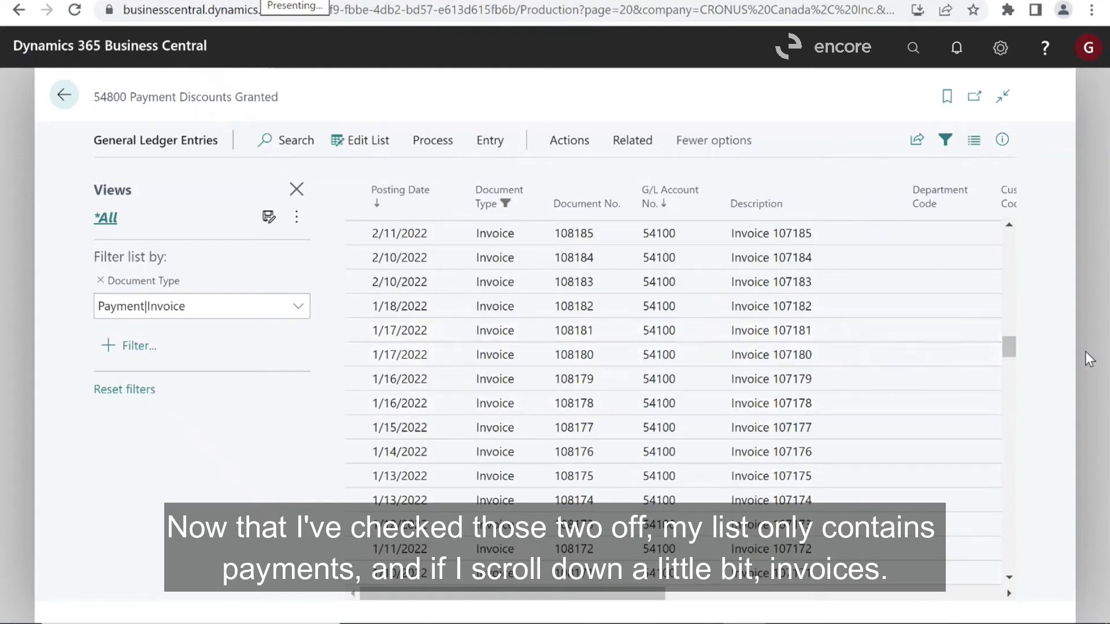
drag(1014, 353, 1004, 164)
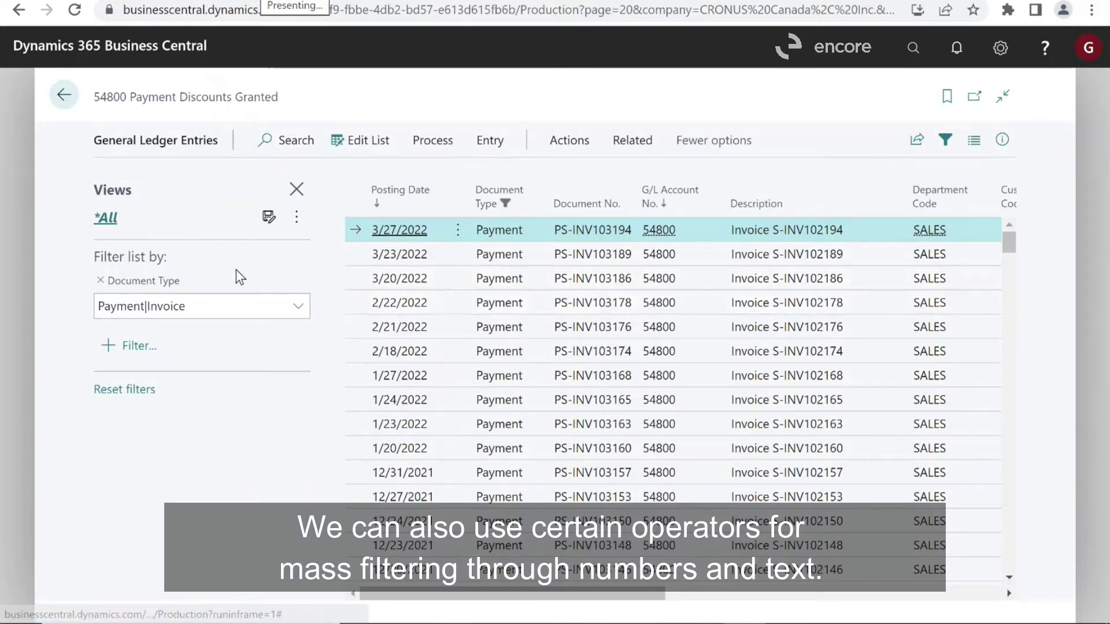
Step: Add a Document No. filter with the value ps-
click(139, 346)
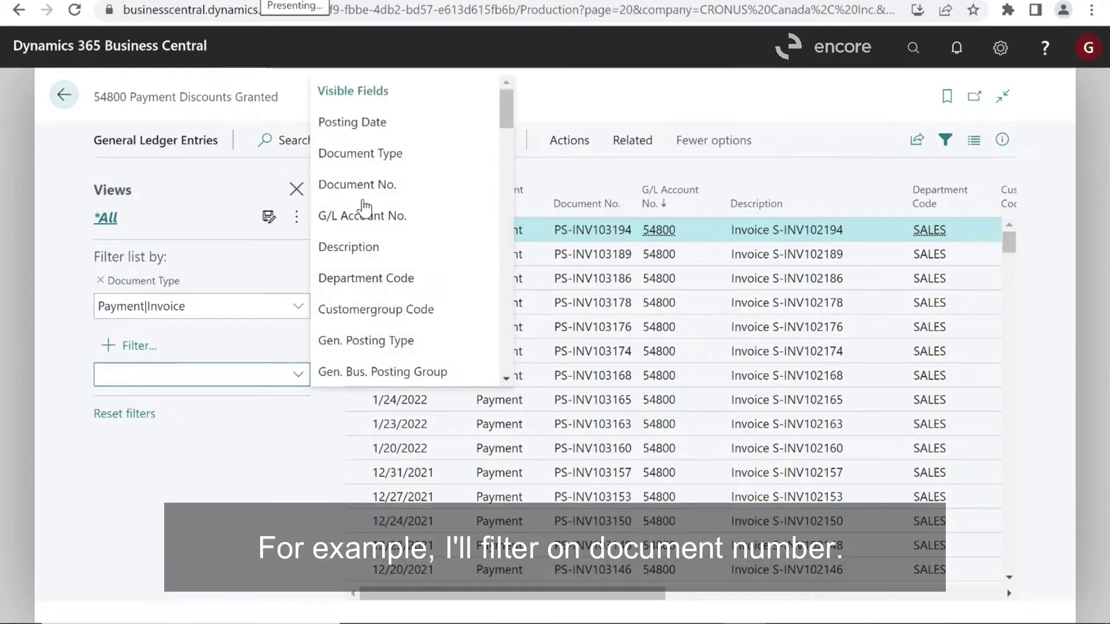
click(360, 185)
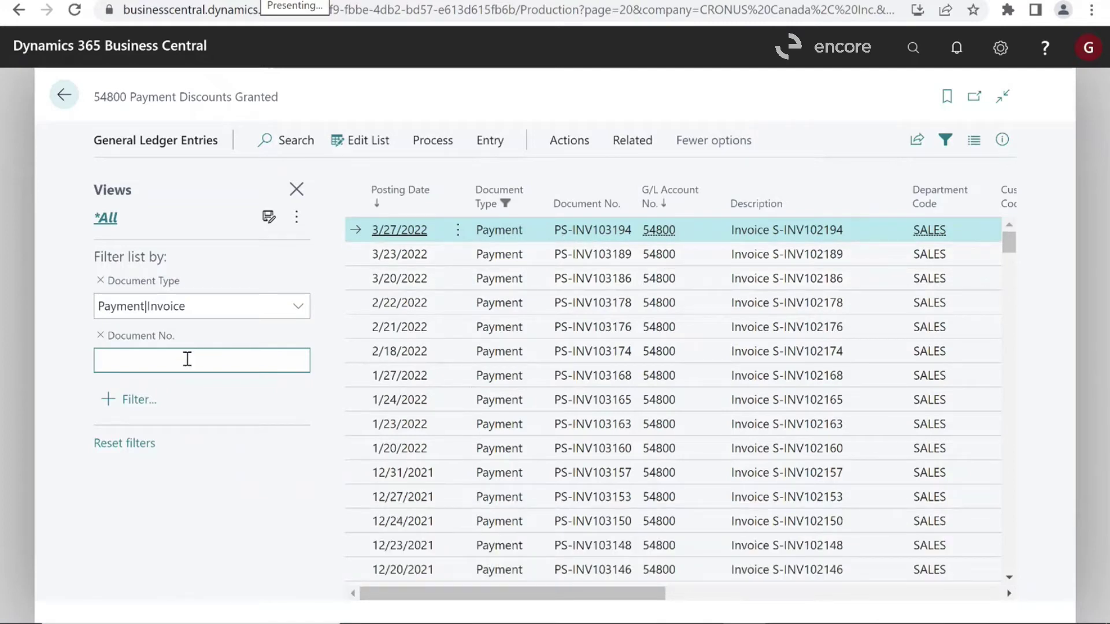
text(ps-)
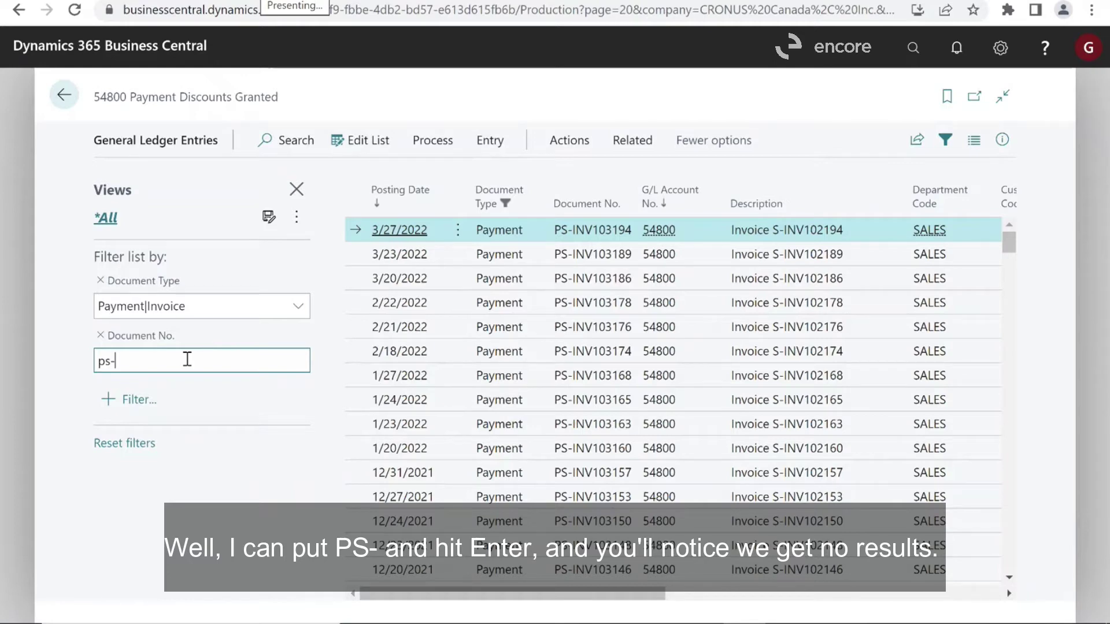
key(Return)
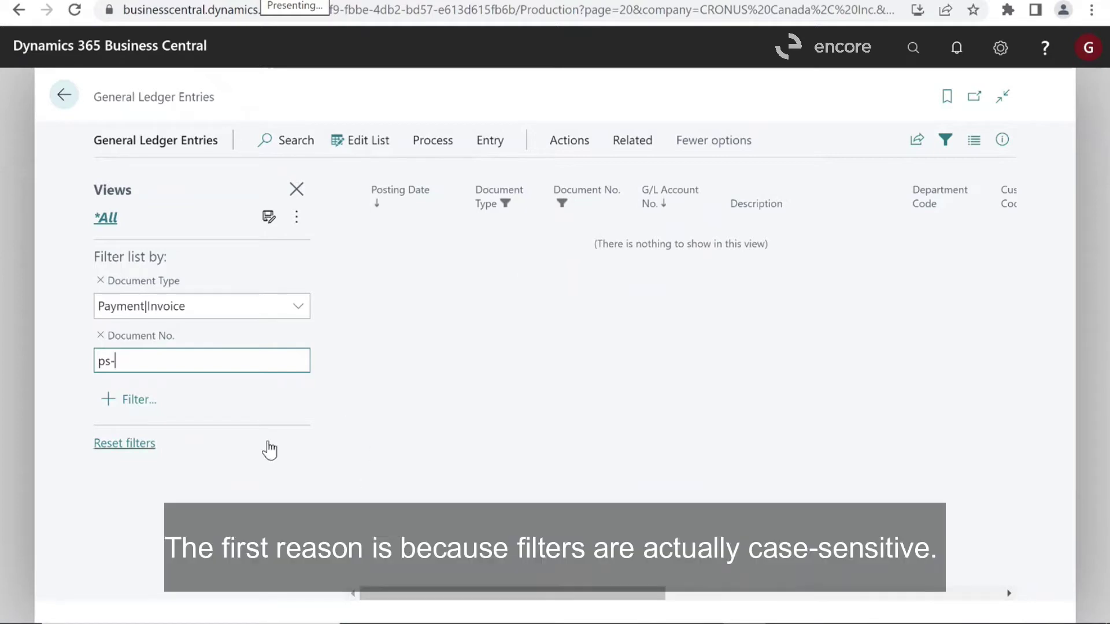
key(Home)
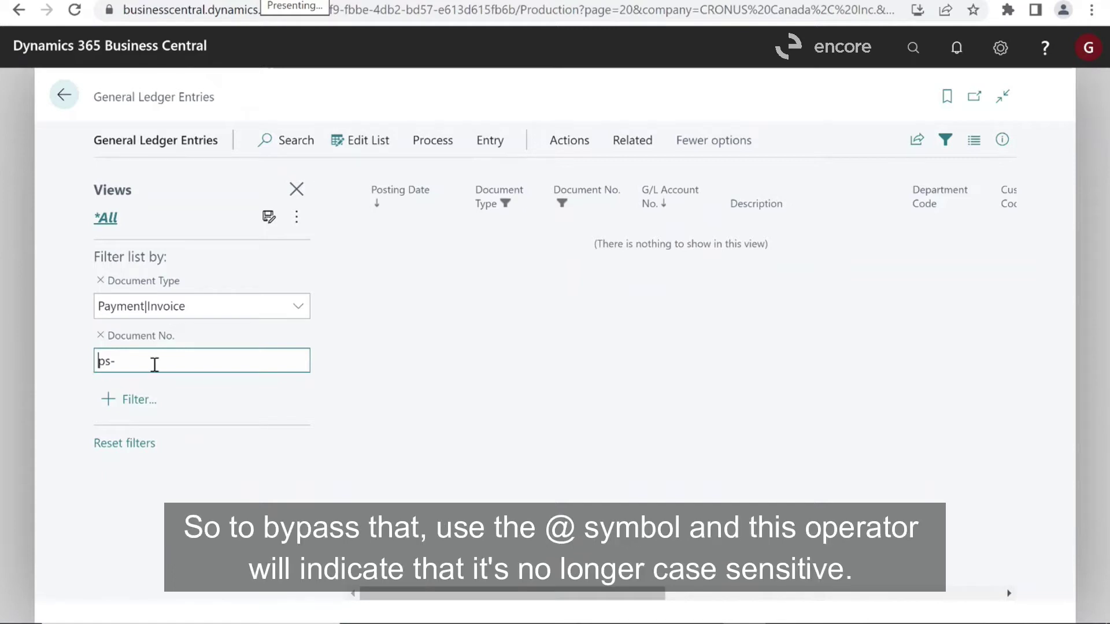
text(@)
double_click(104, 361)
click(167, 362)
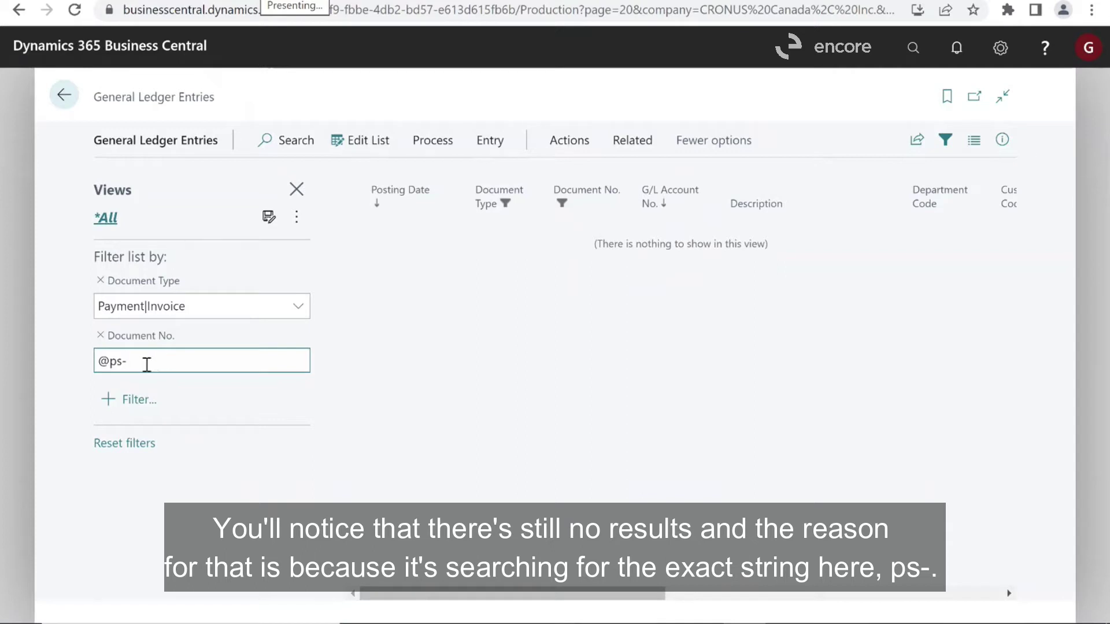
drag(125, 363, 109, 372)
click(172, 359)
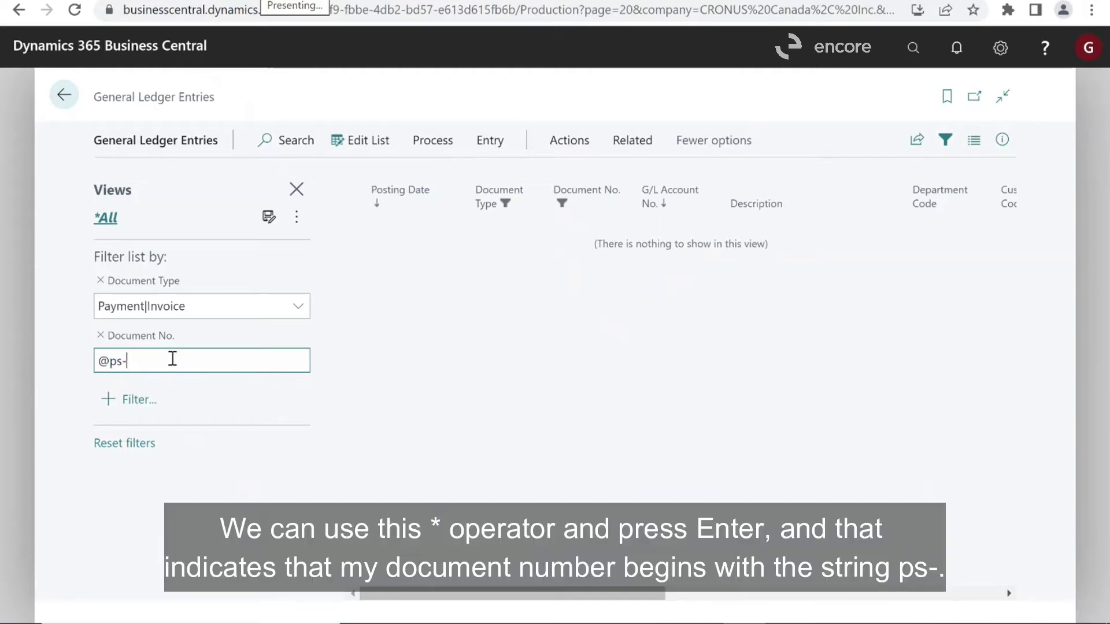
text(*)
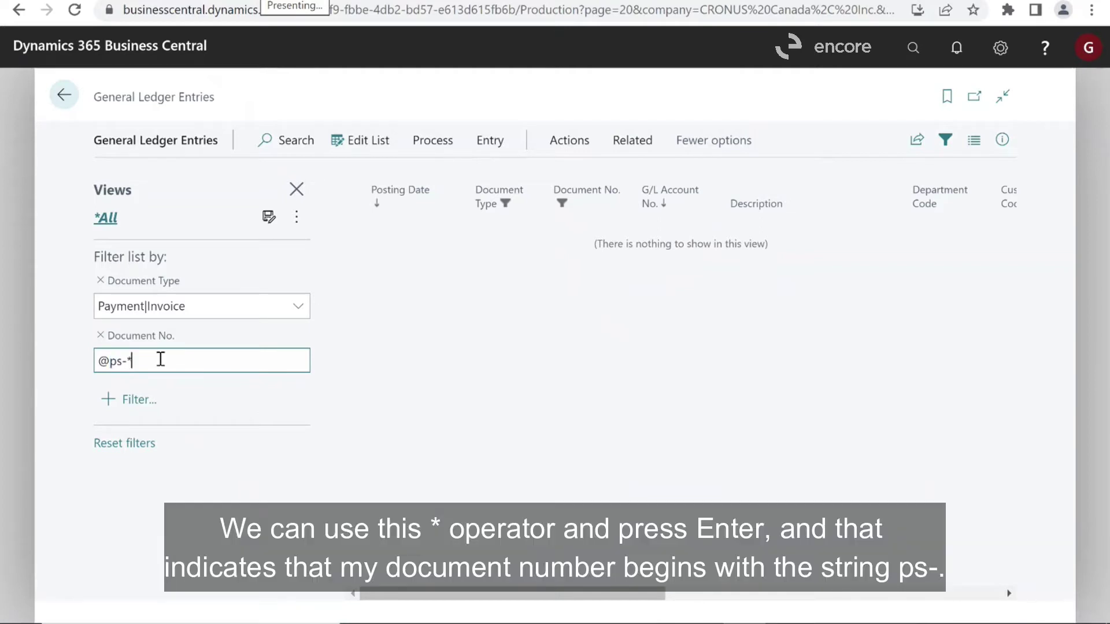
key(Return)
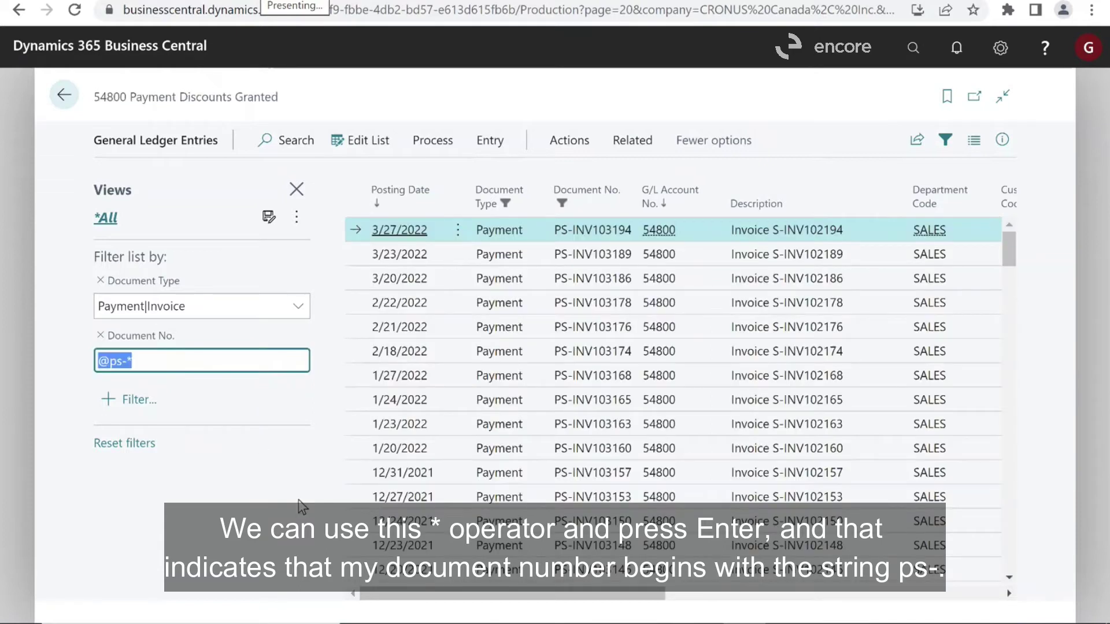
click(297, 498)
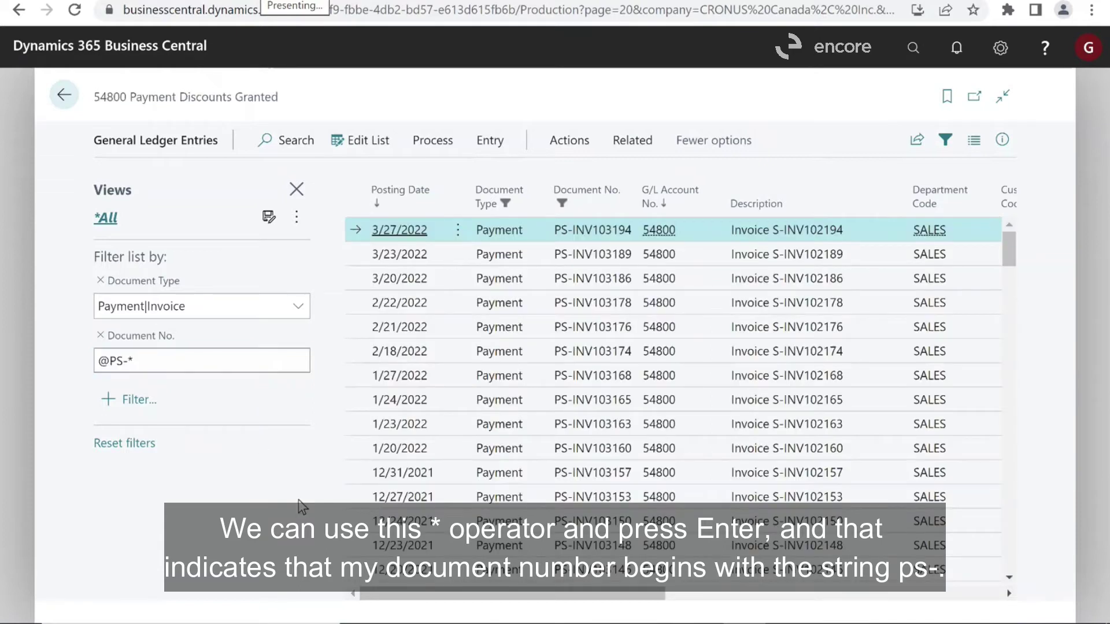
click(130, 366)
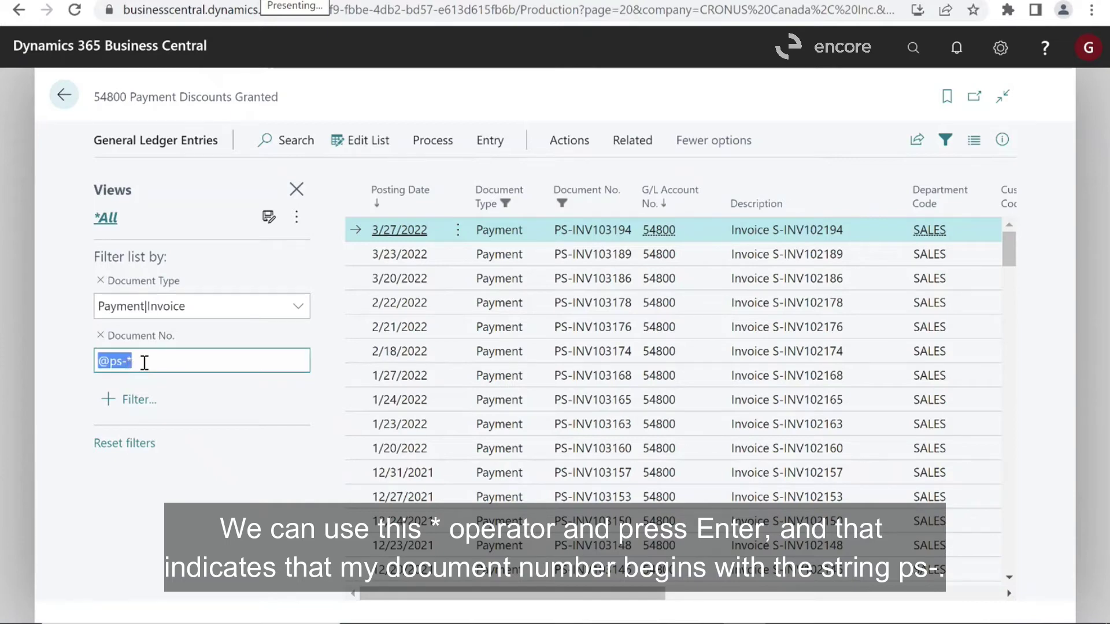
text(@ps-*)
drag(127, 363, 110, 363)
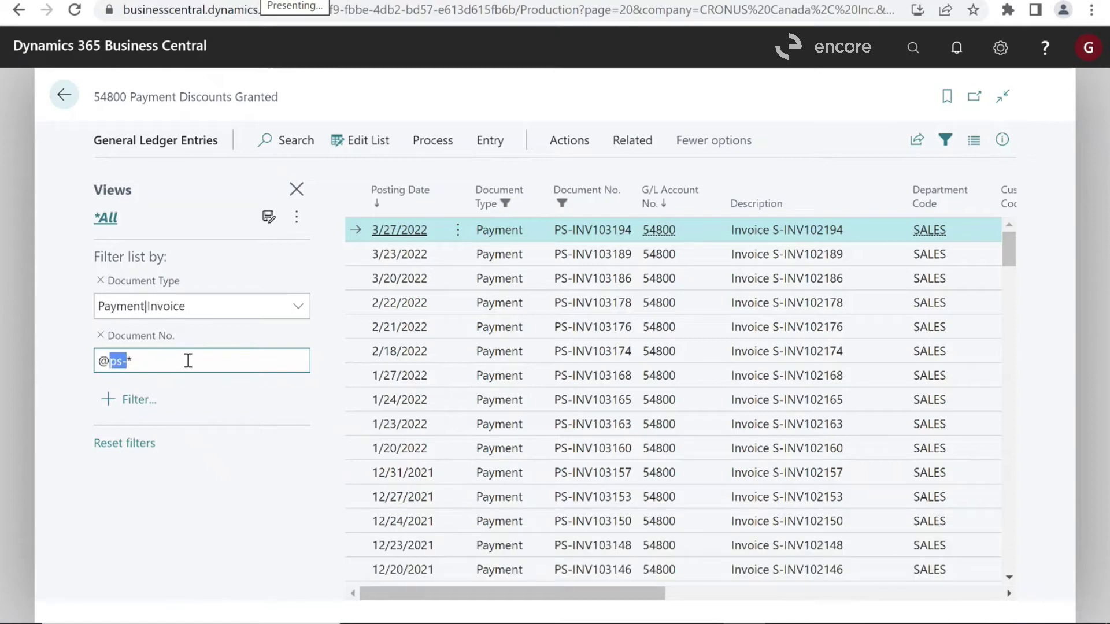
Step: Add an Amount filter of >=1000
click(188, 360)
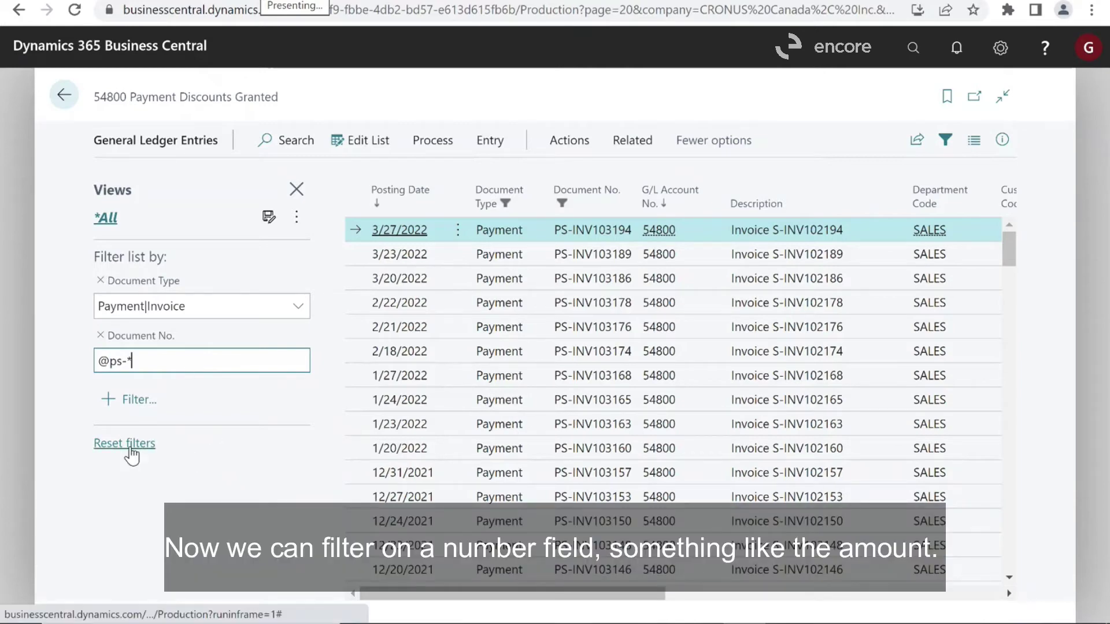
click(120, 406)
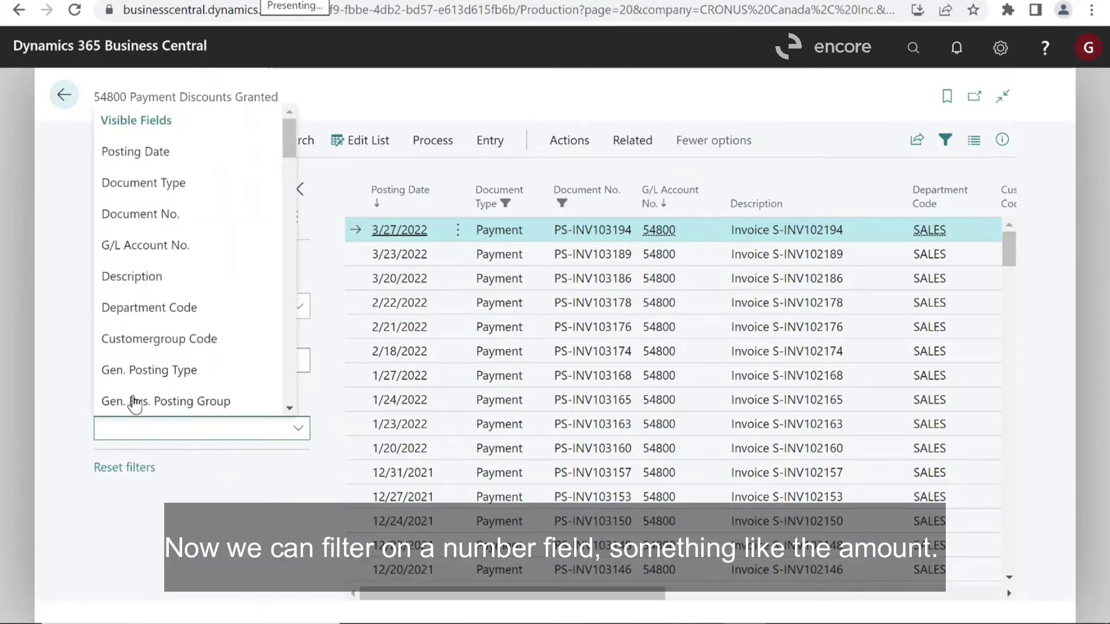
scroll(153, 329, down, 4)
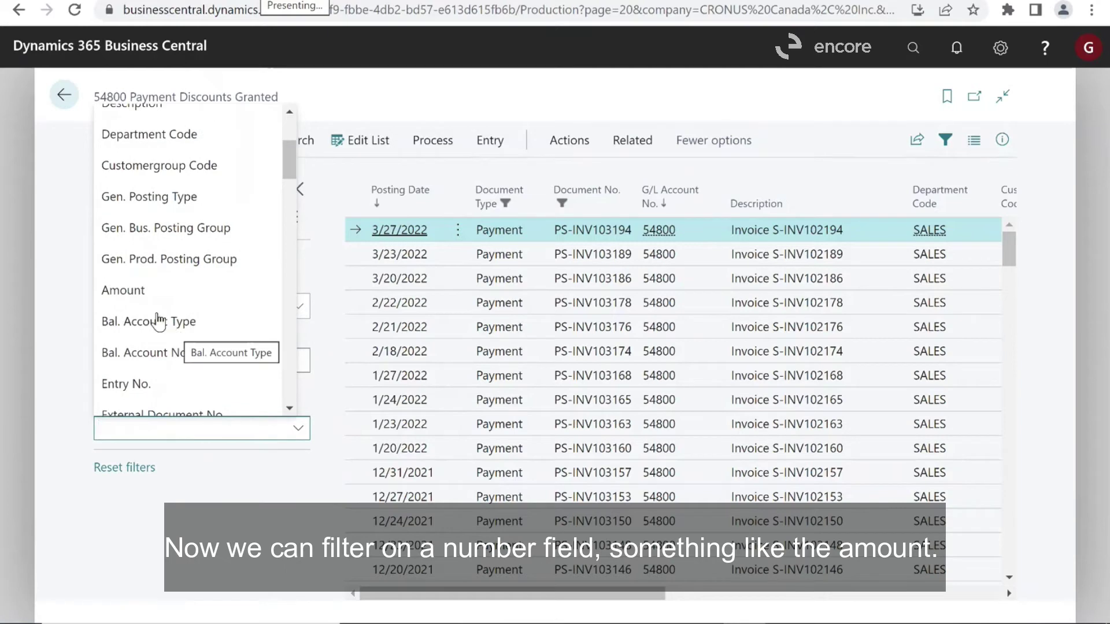
click(130, 292)
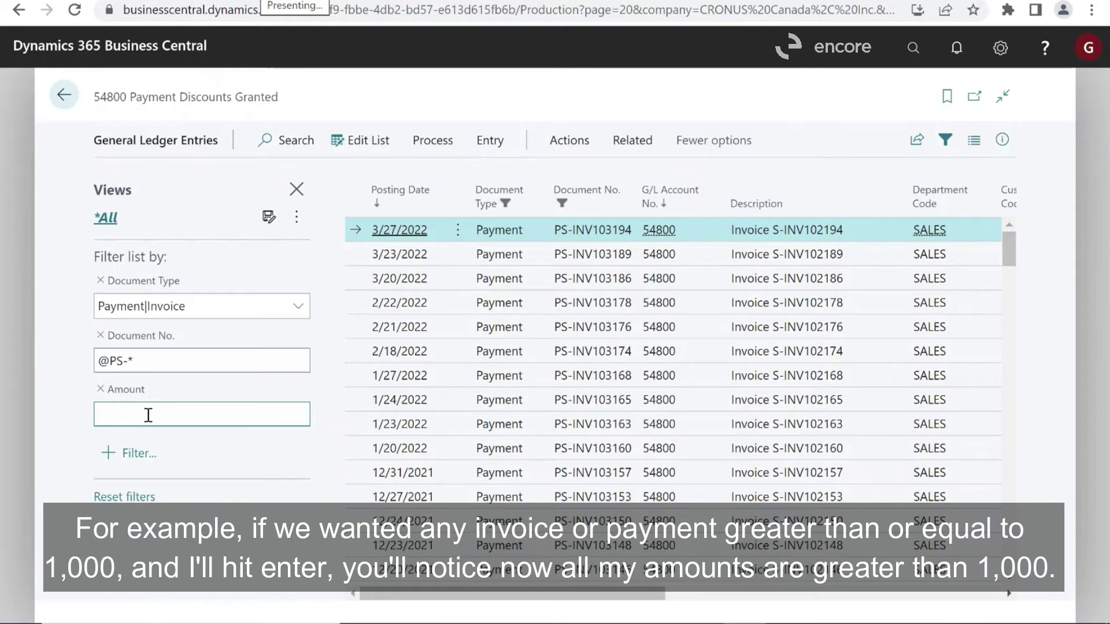
text(>=1000)
key(Return)
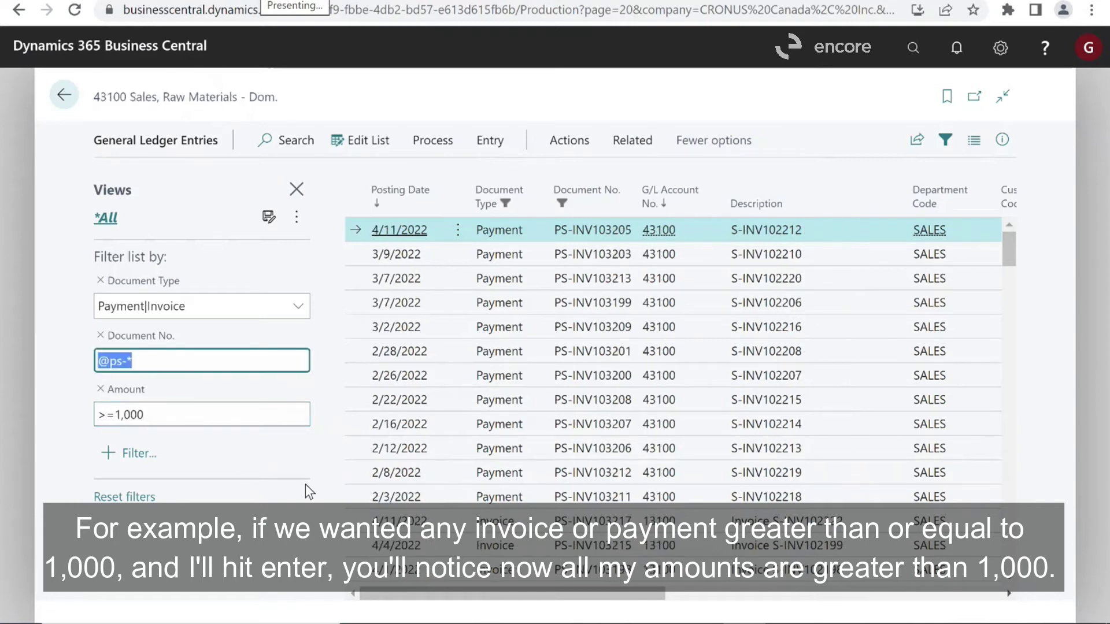
drag(410, 595, 742, 593)
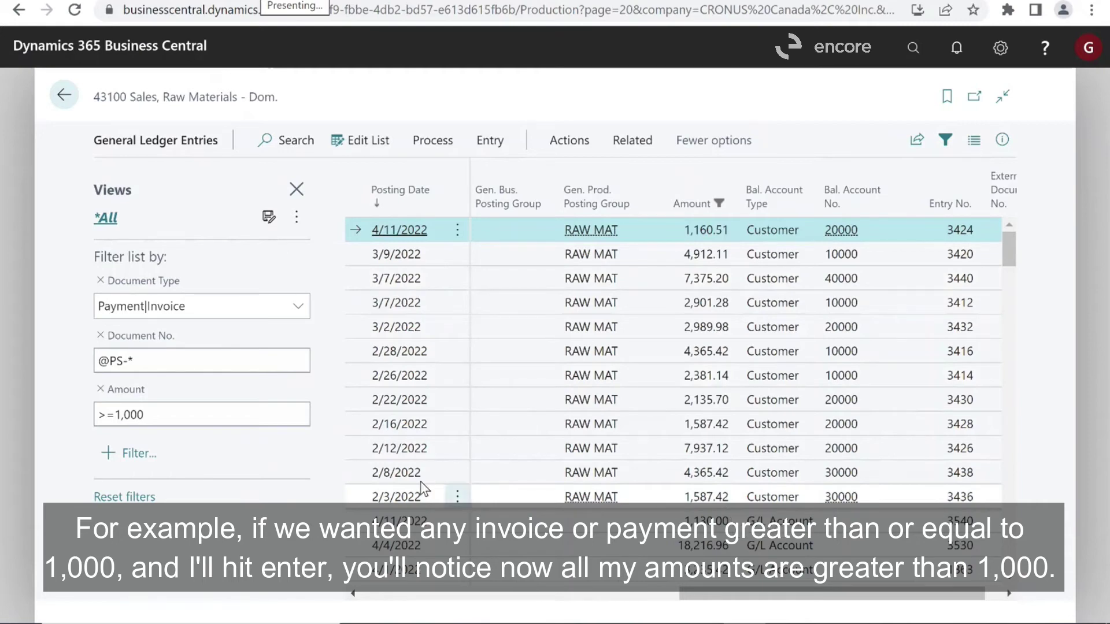
click(224, 416)
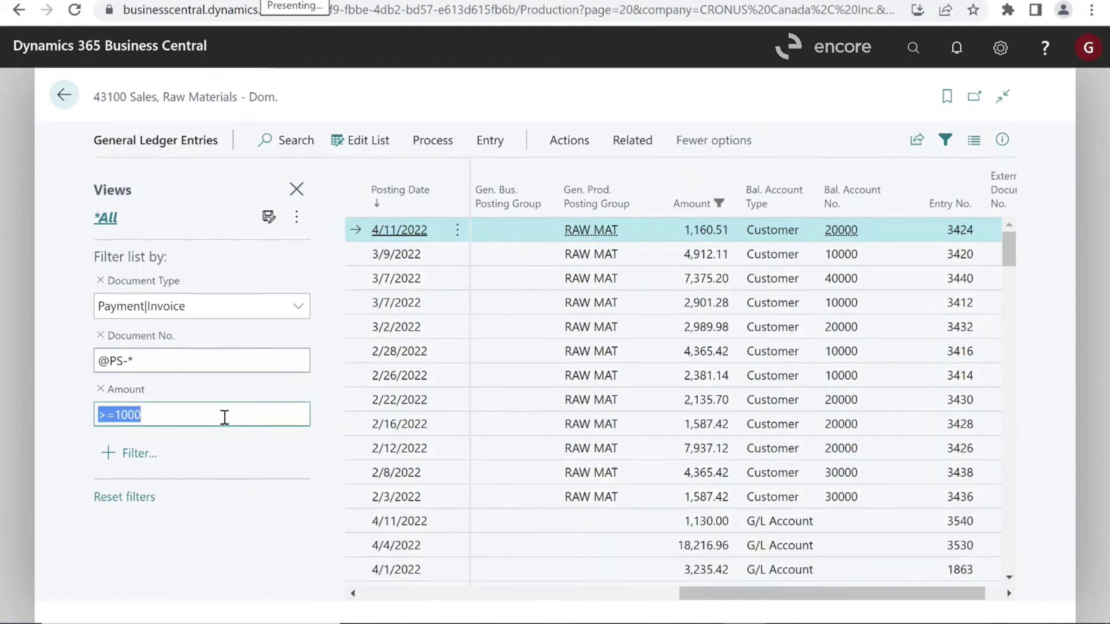
Step: Extend the Amount filter to >=1000|<100
click(223, 417)
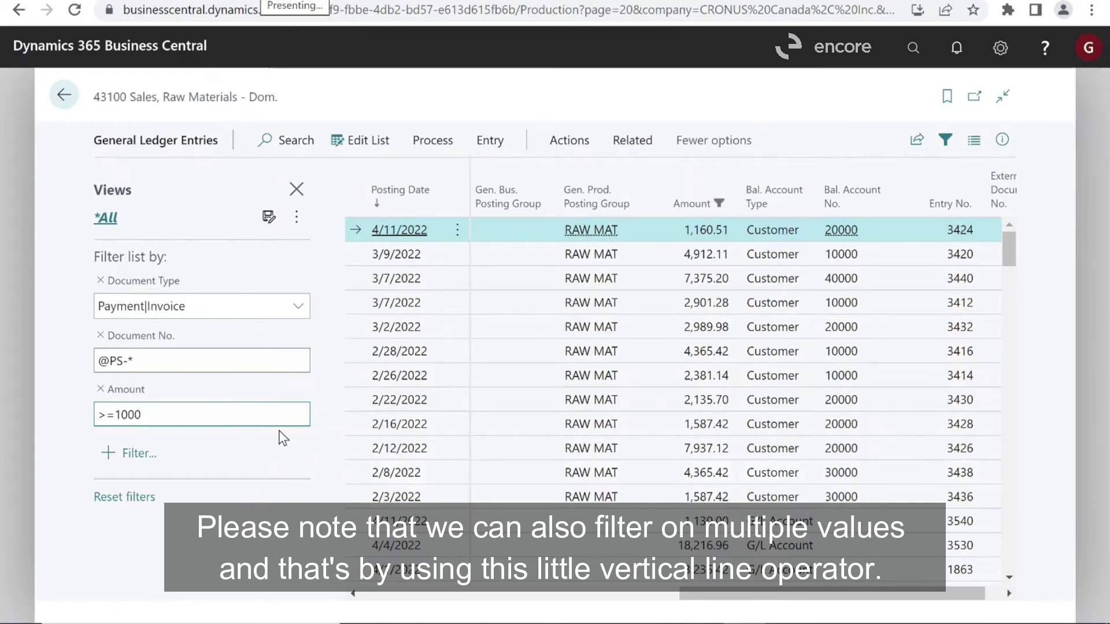
click(147, 310)
key(Escape)
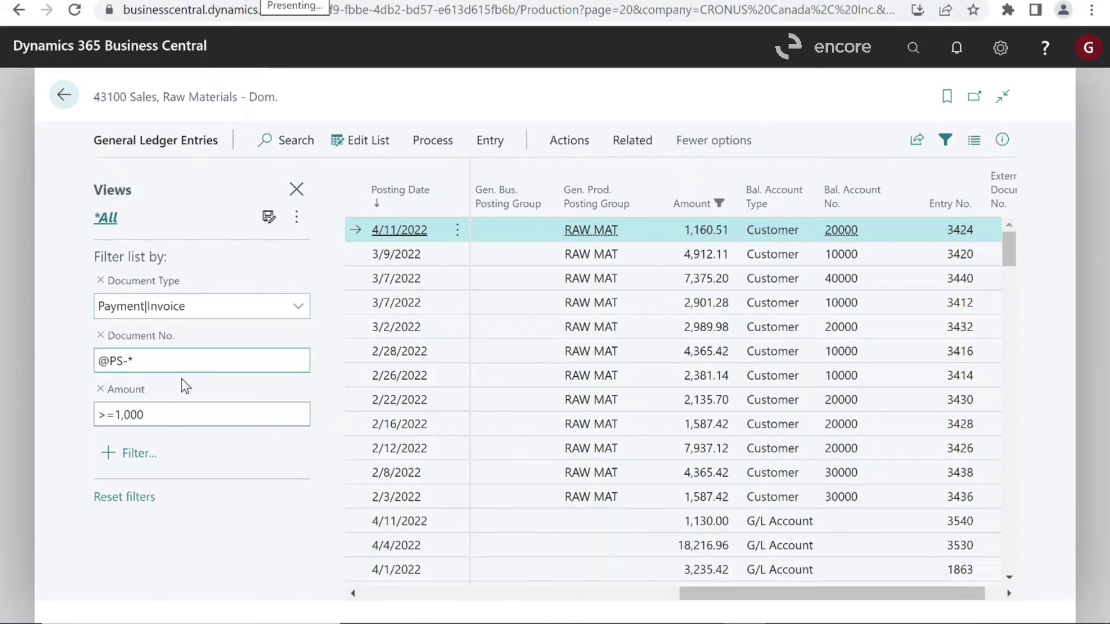
click(165, 417)
click(164, 417)
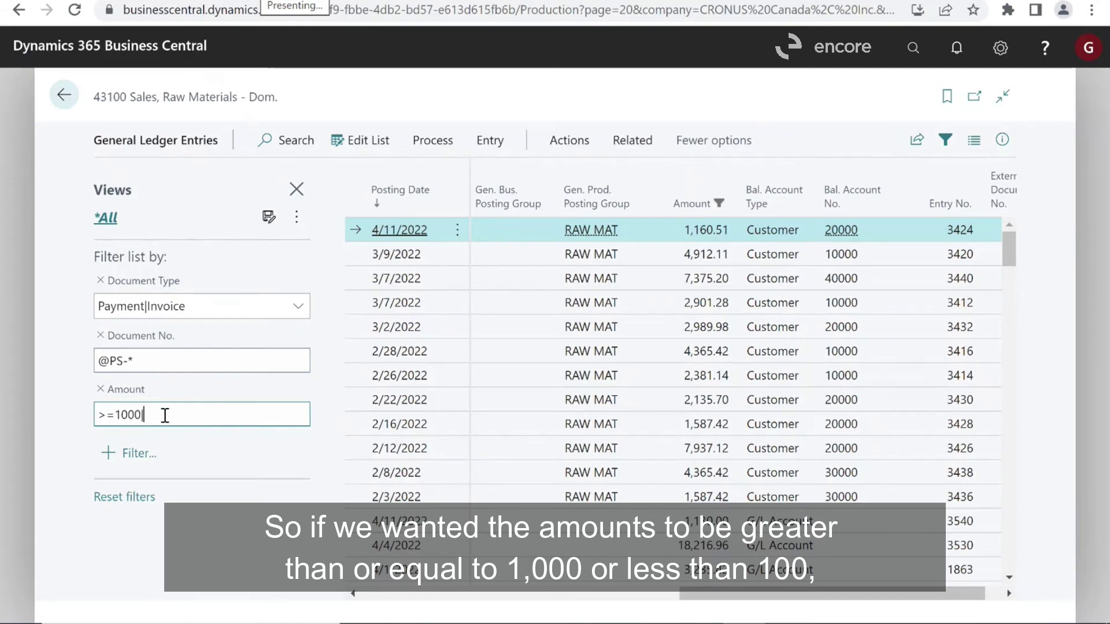
text(|<100)
key(shift+Tab)
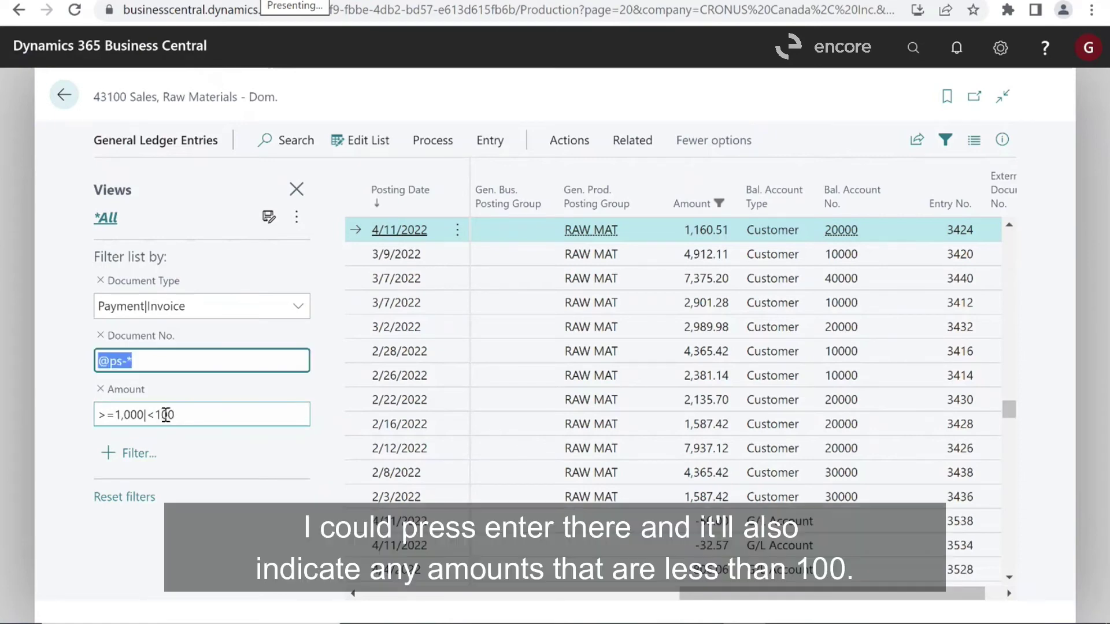
scroll(830, 470, down, 3)
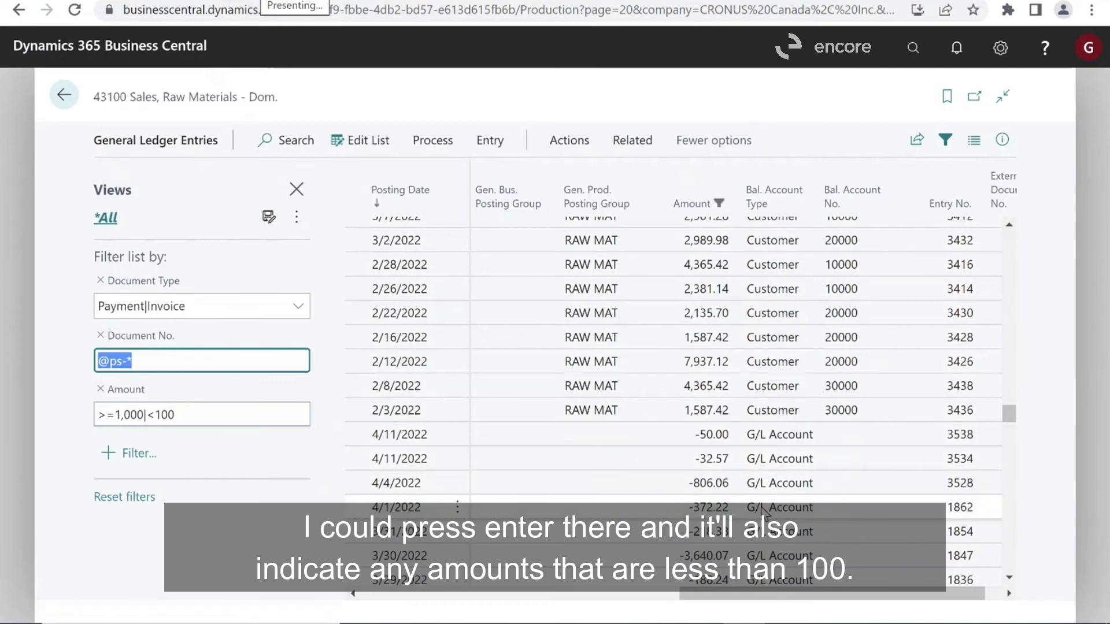
click(240, 416)
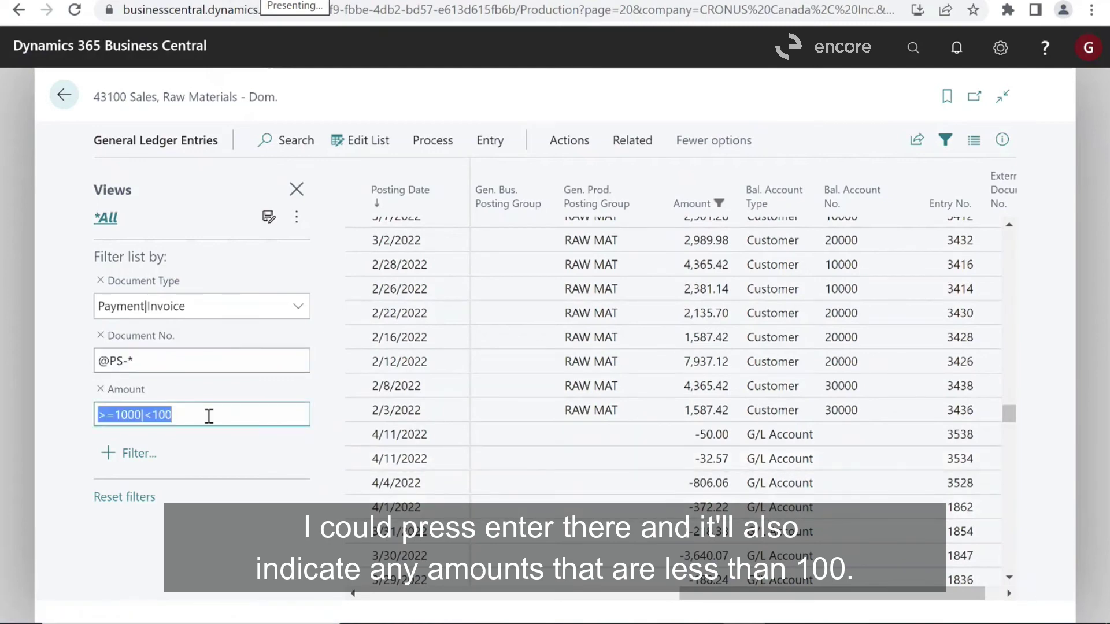
click(177, 415)
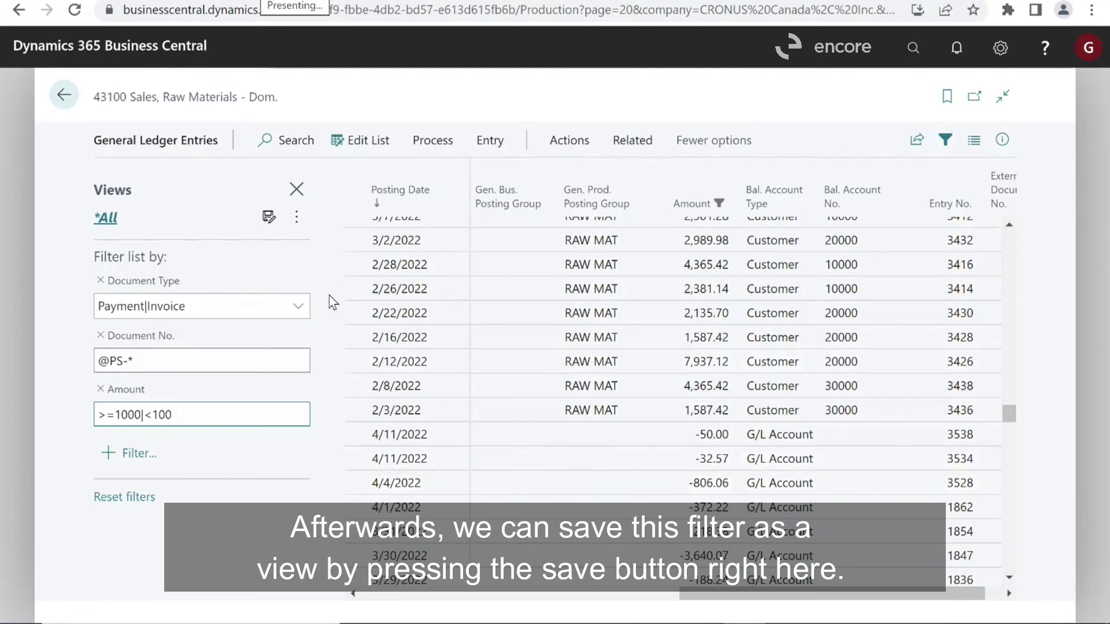
Step: Save the filtered list as a new view, renaming All [Copy] to 'View'
click(269, 219)
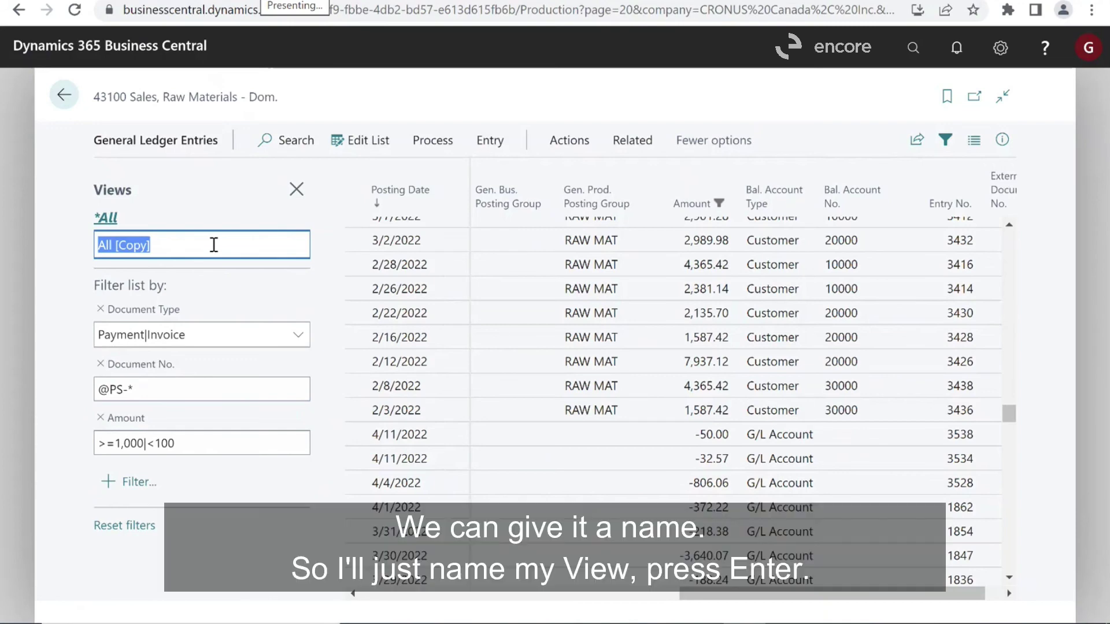
text(View)
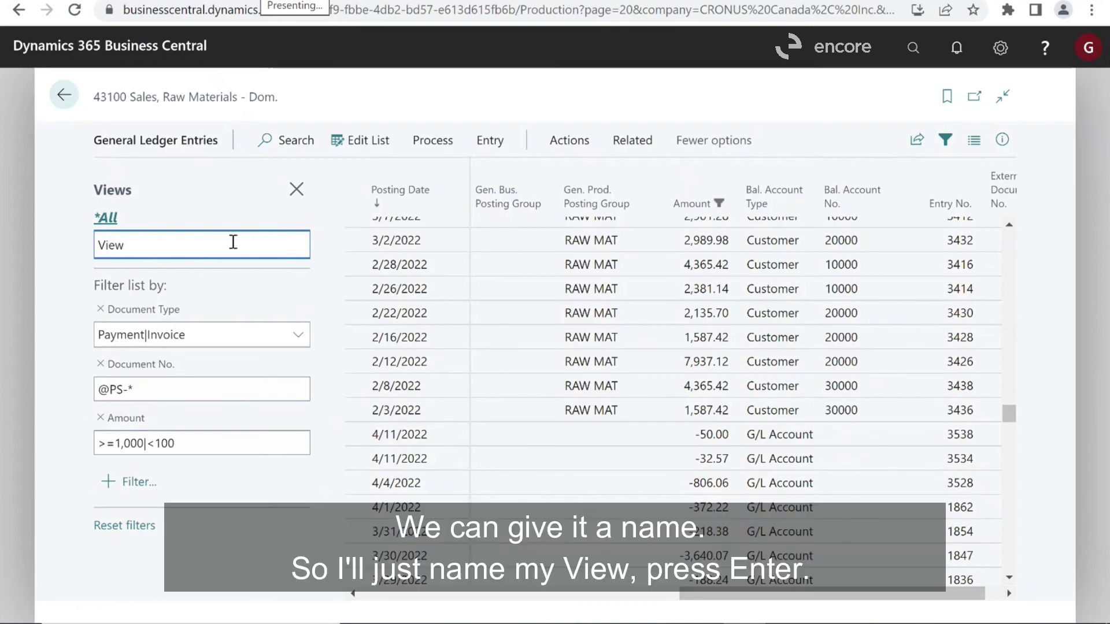
key(Return)
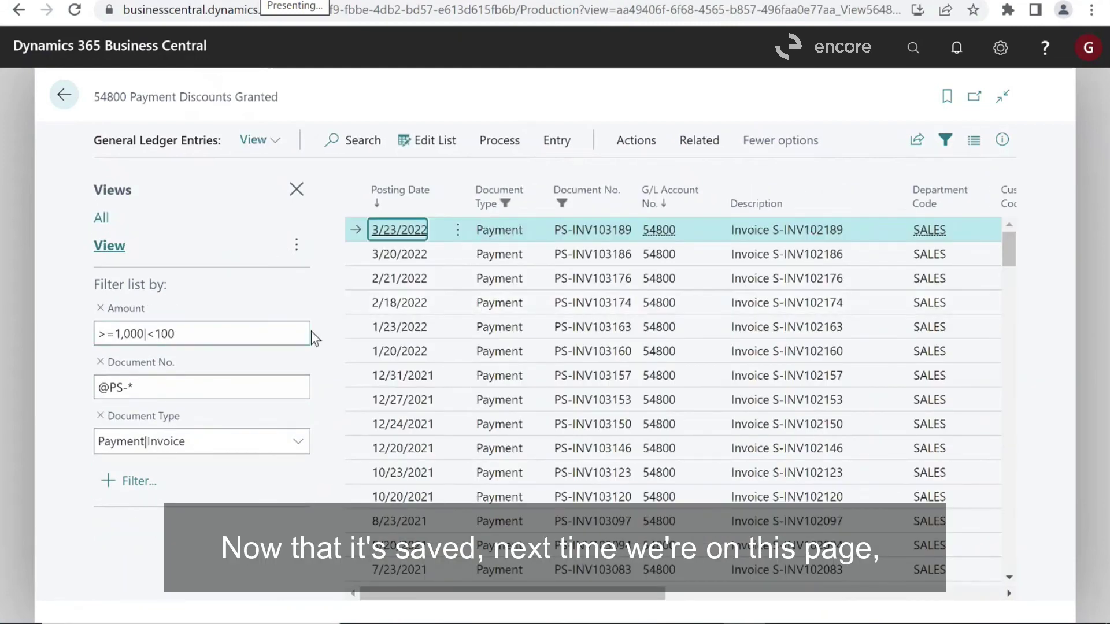
click(101, 230)
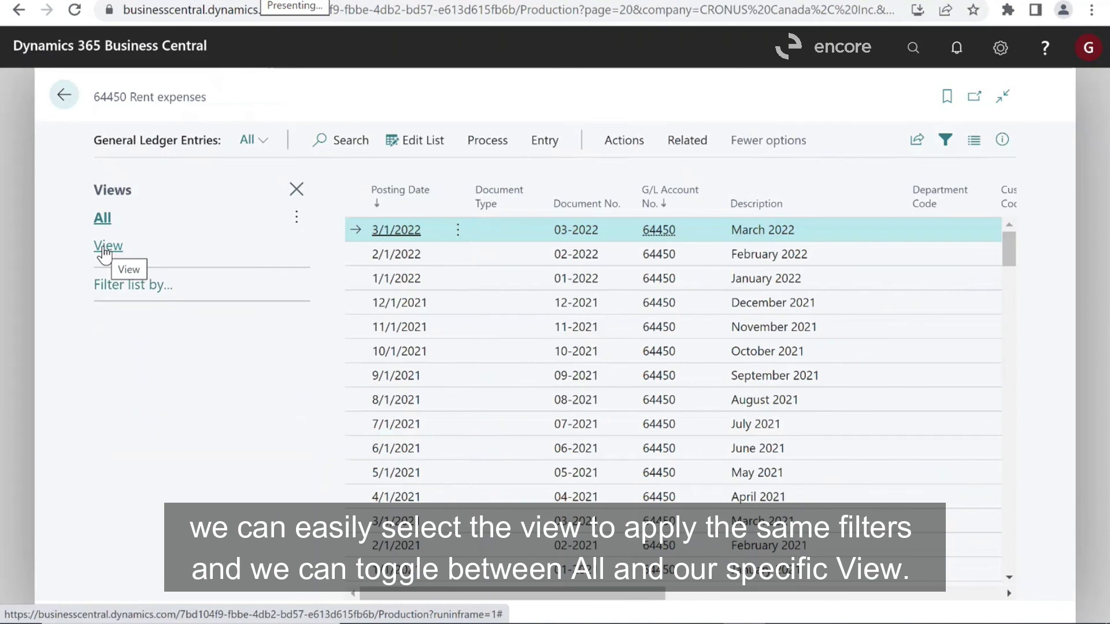
click(104, 249)
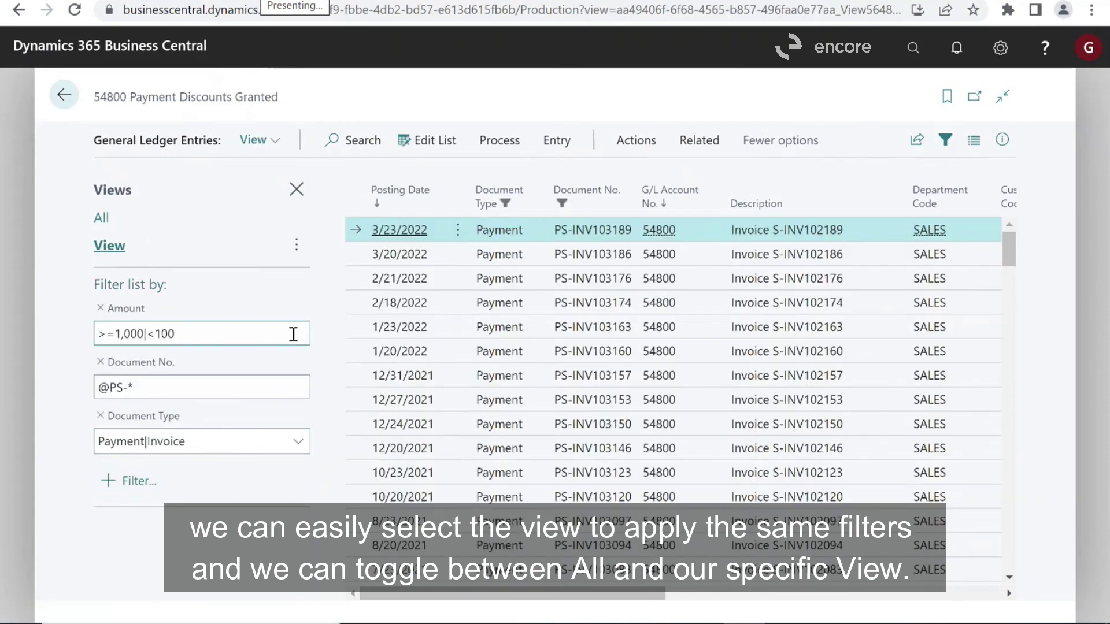